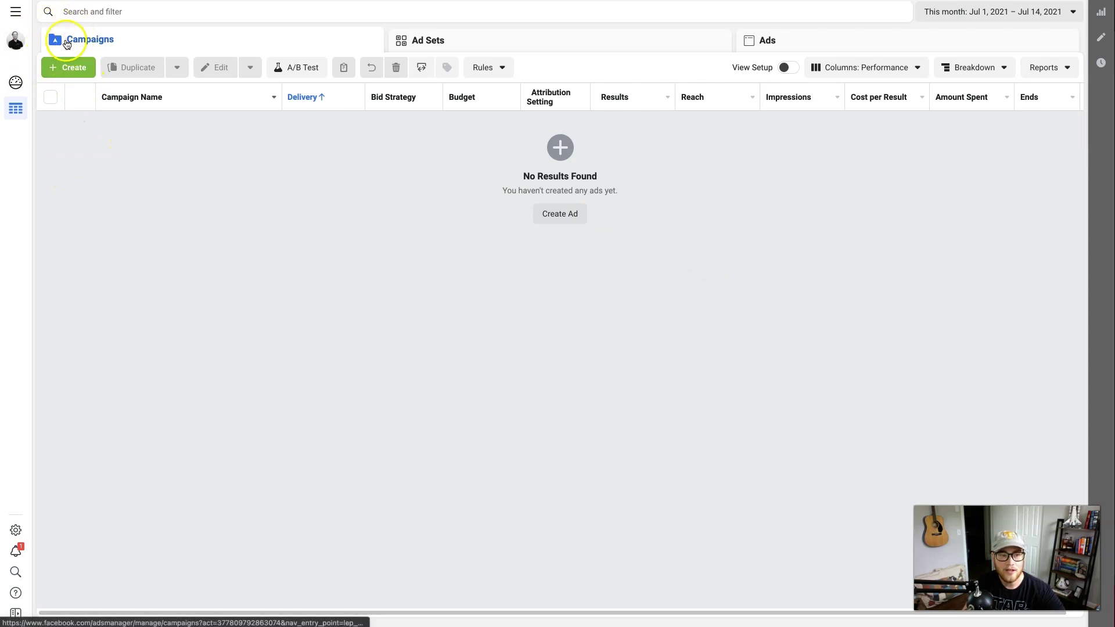
- Open the Insights tool from the full list of business tools
click(16, 16)
scroll(143, 274, down, 4)
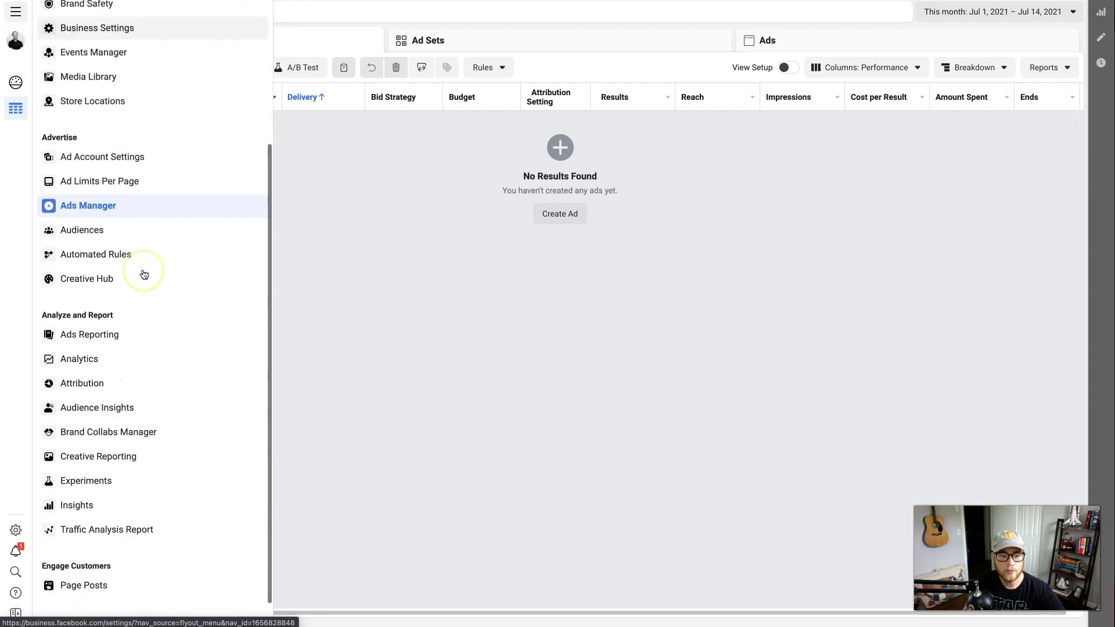
scroll(143, 274, down, 1)
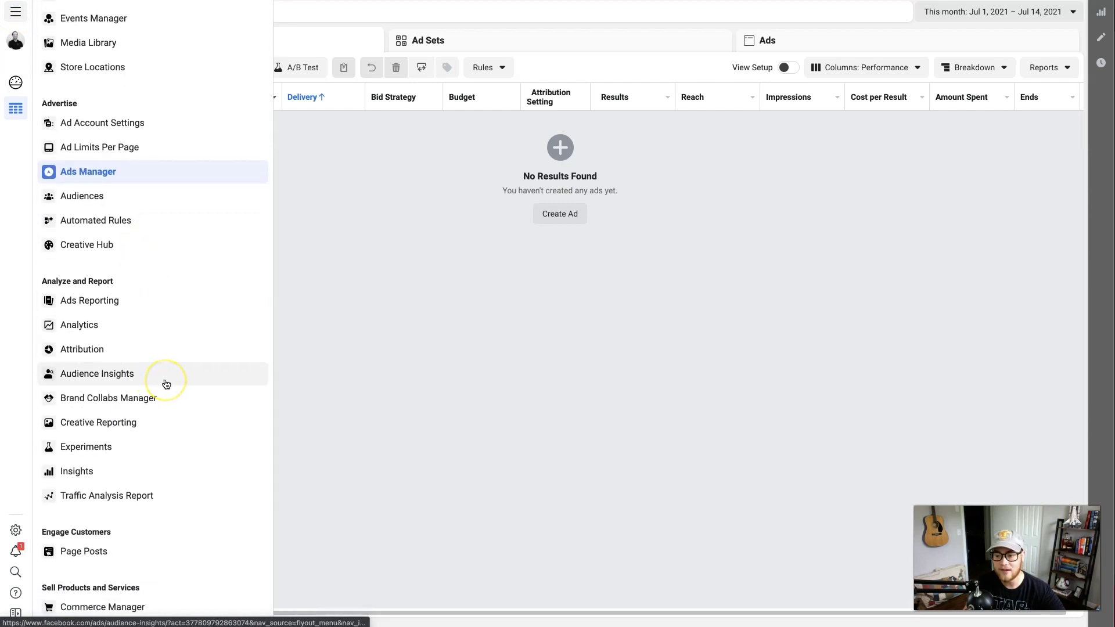
click(81, 476)
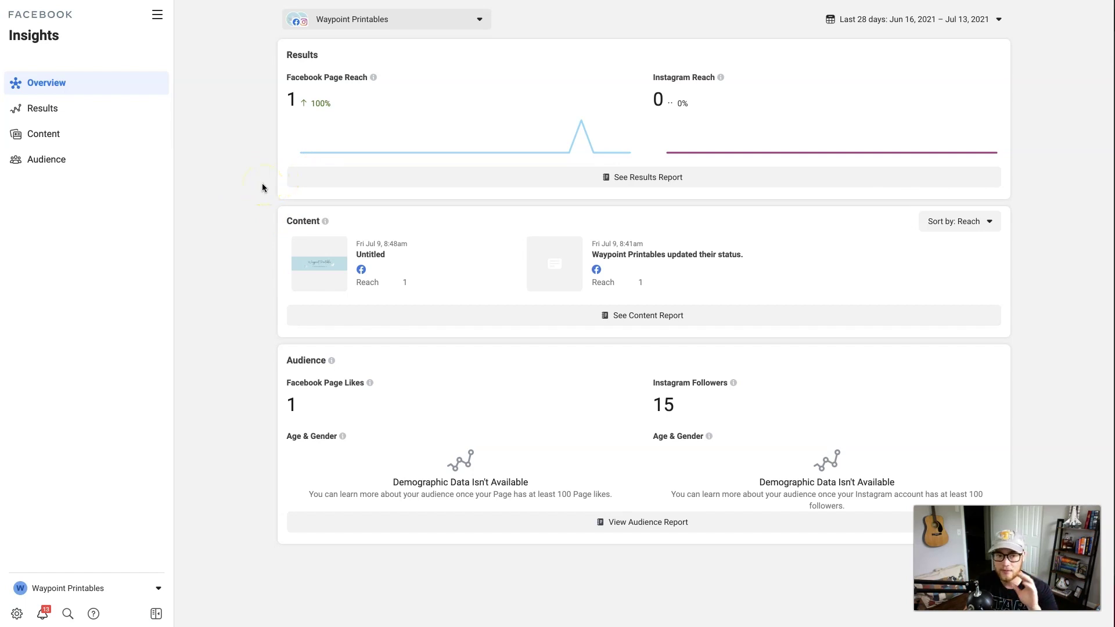
- Display the potential audience in the Audience report and review its gender, age, city, country and page breakdowns
click(73, 161)
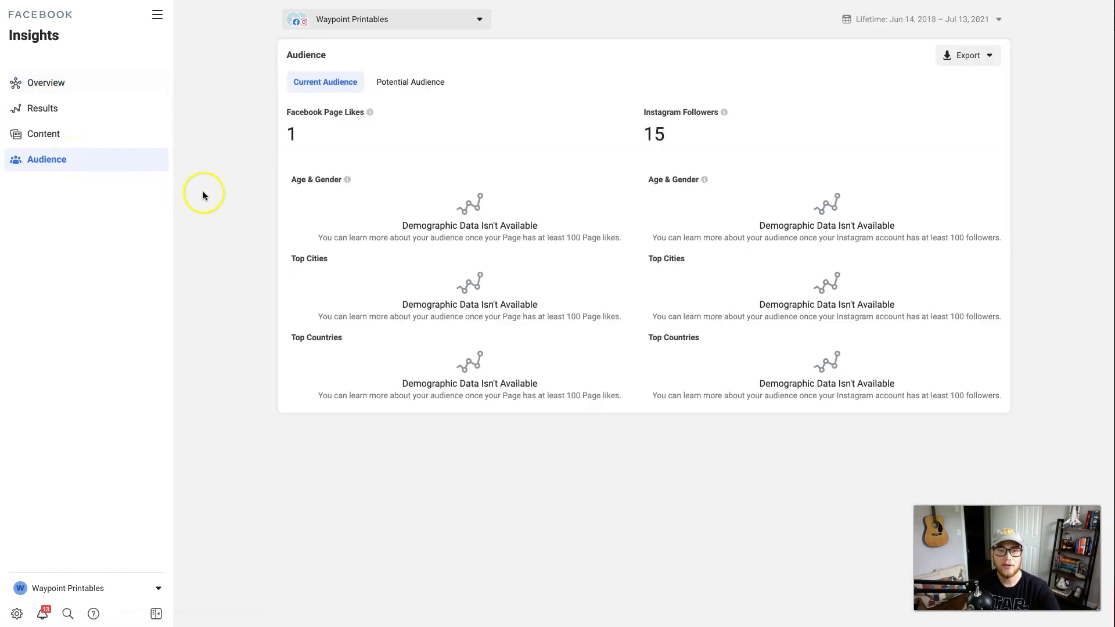
click(414, 87)
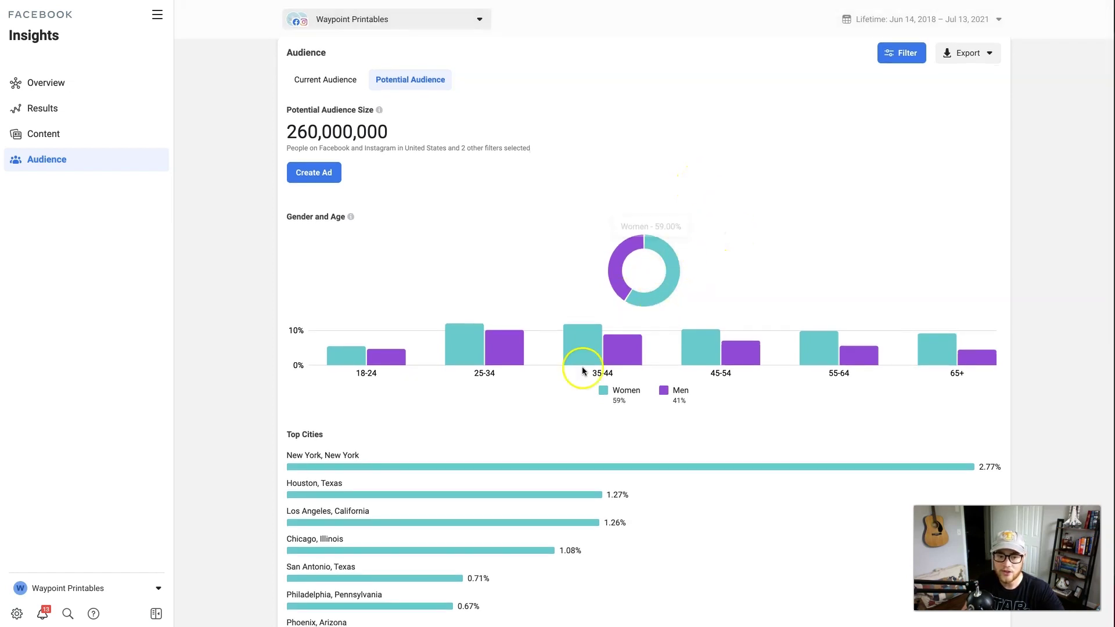
scroll(573, 389, down, 3)
scroll(569, 399, down, 5)
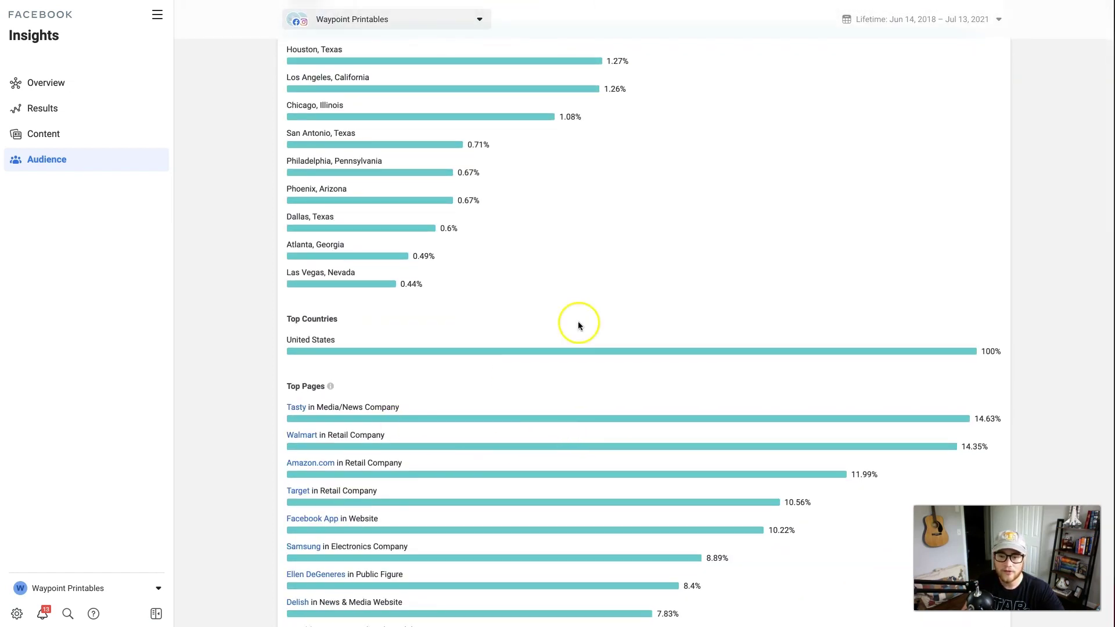
scroll(700, 234, up, 8)
scroll(701, 234, down, 1)
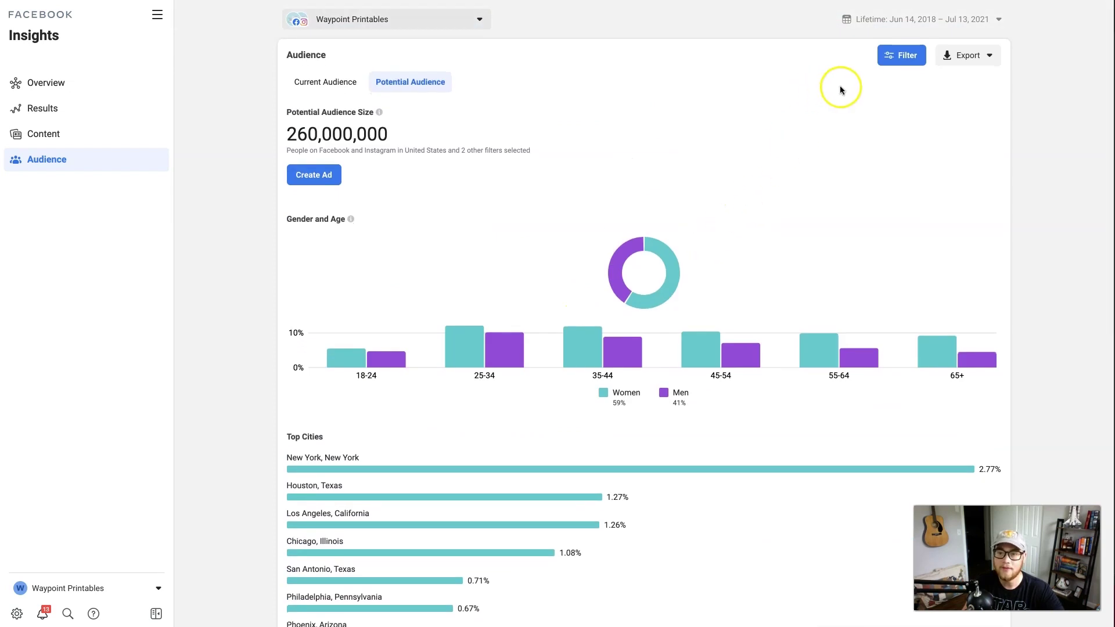
- Filter the potential audience by location to the country United States
click(900, 55)
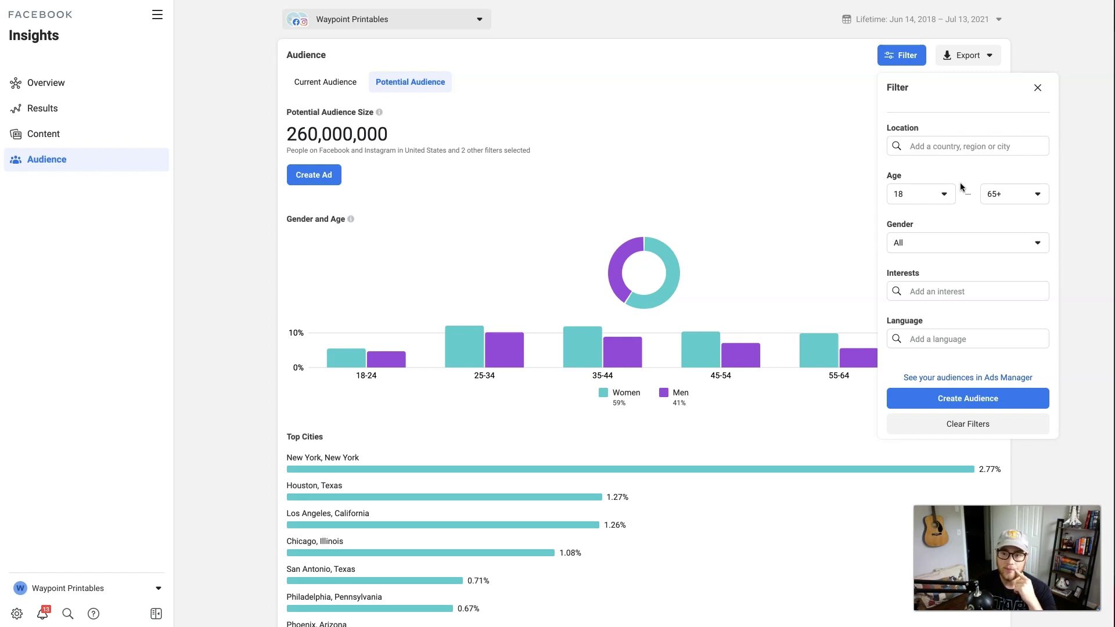
click(942, 155)
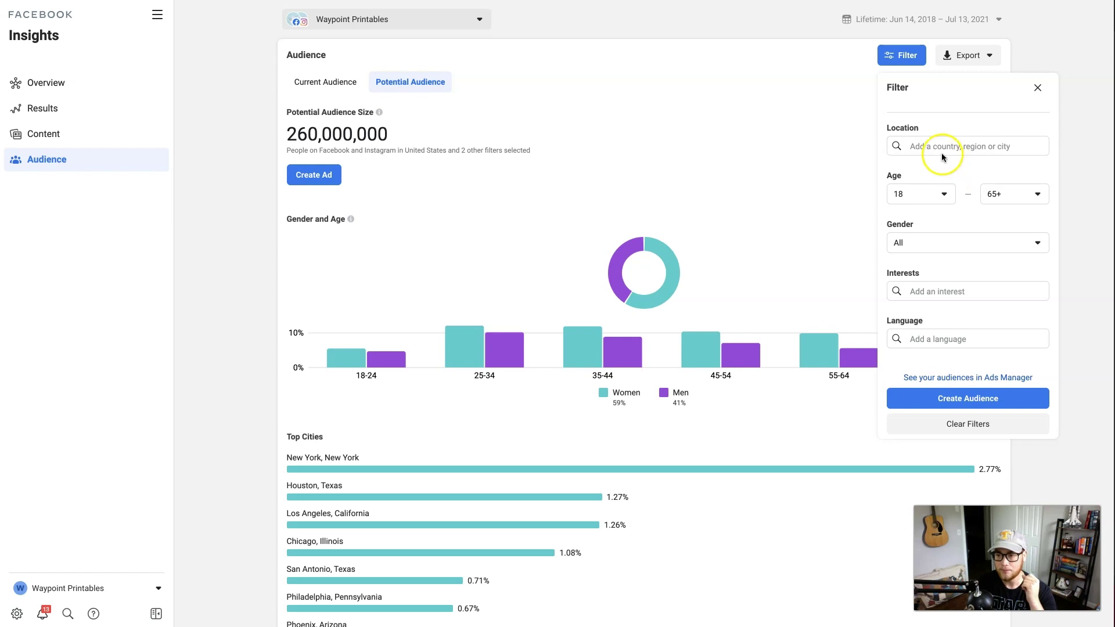
click(937, 145)
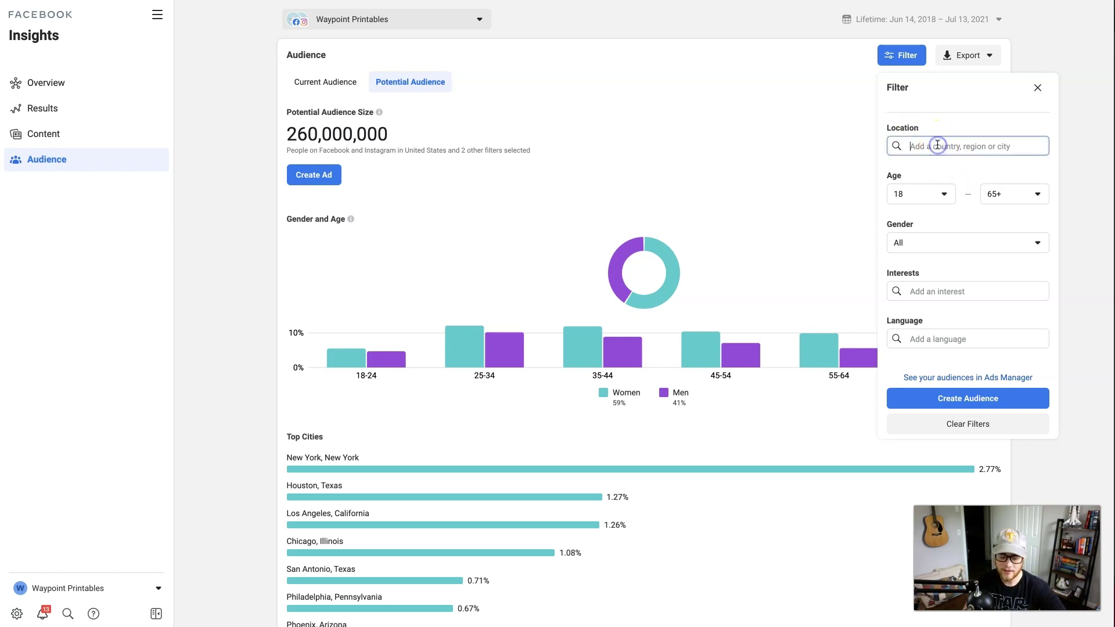
text(united states)
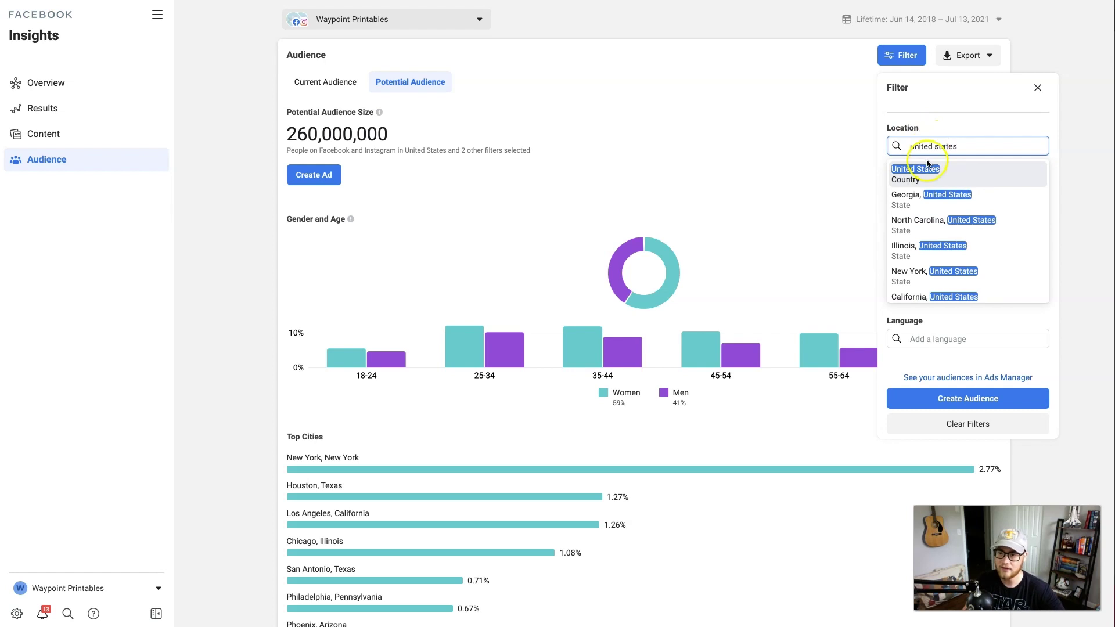
click(932, 169)
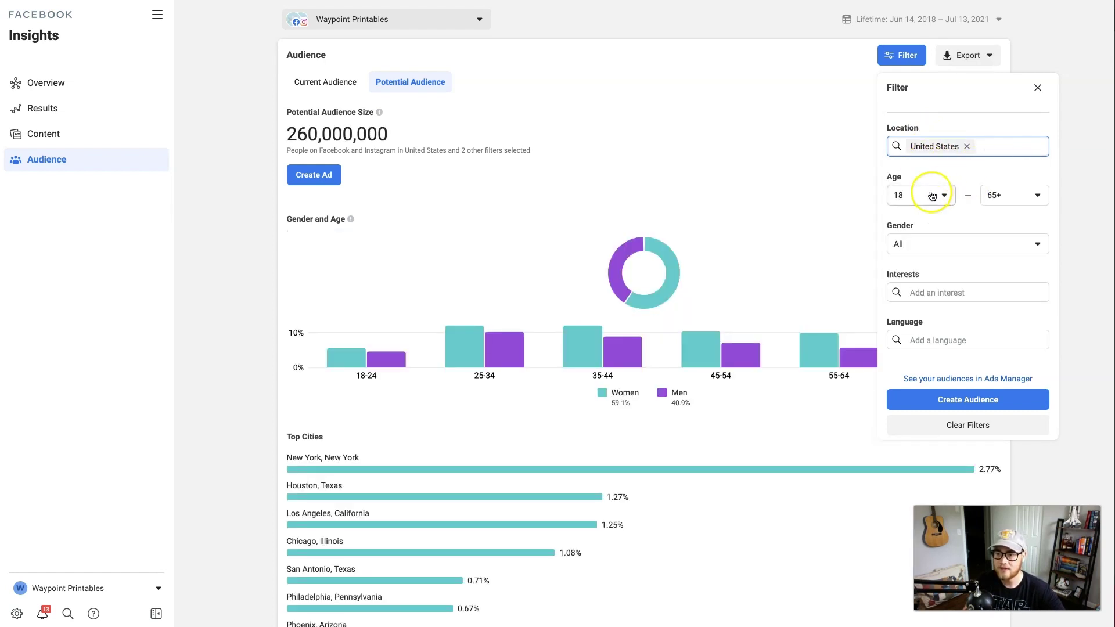
- Add the interest "coffee shop" to the potential audience filter and close the filter settings
click(930, 294)
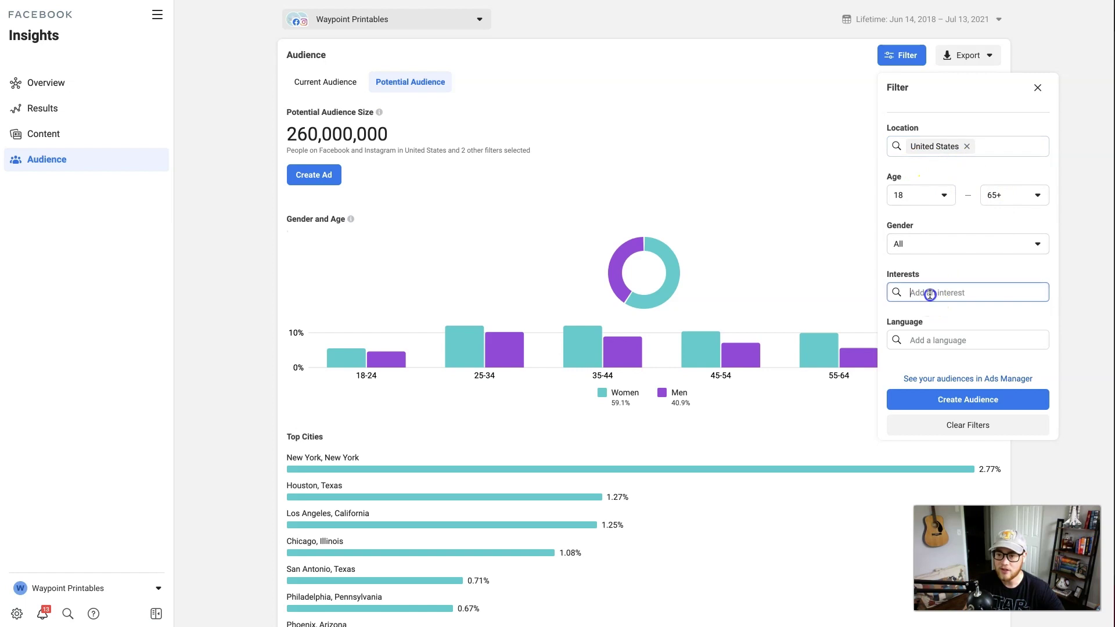
text(coffee shop)
click(927, 319)
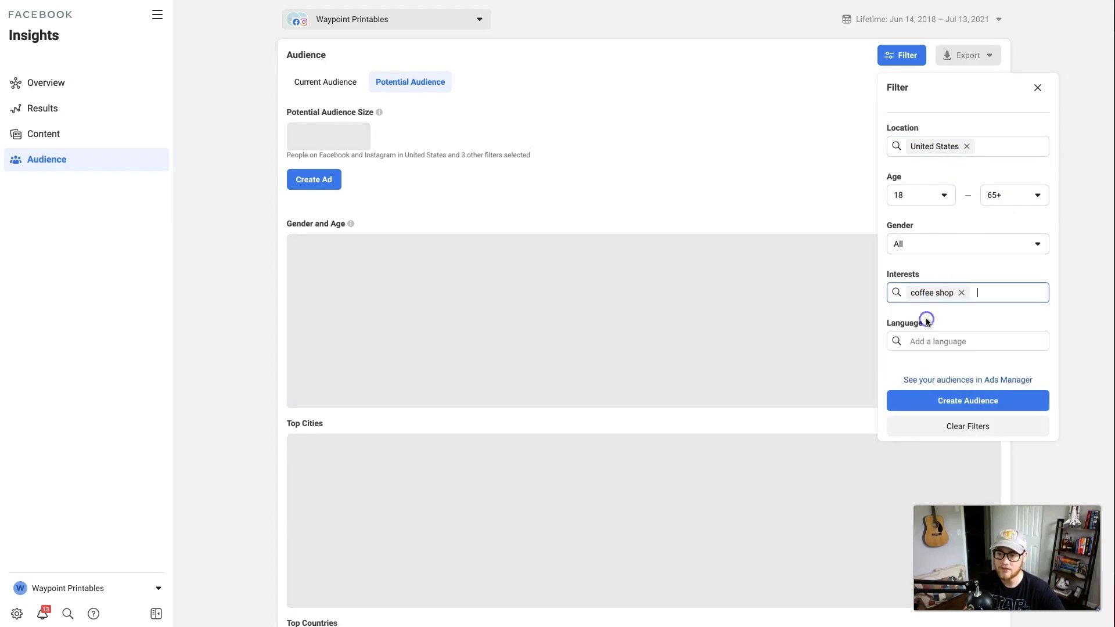
click(1039, 92)
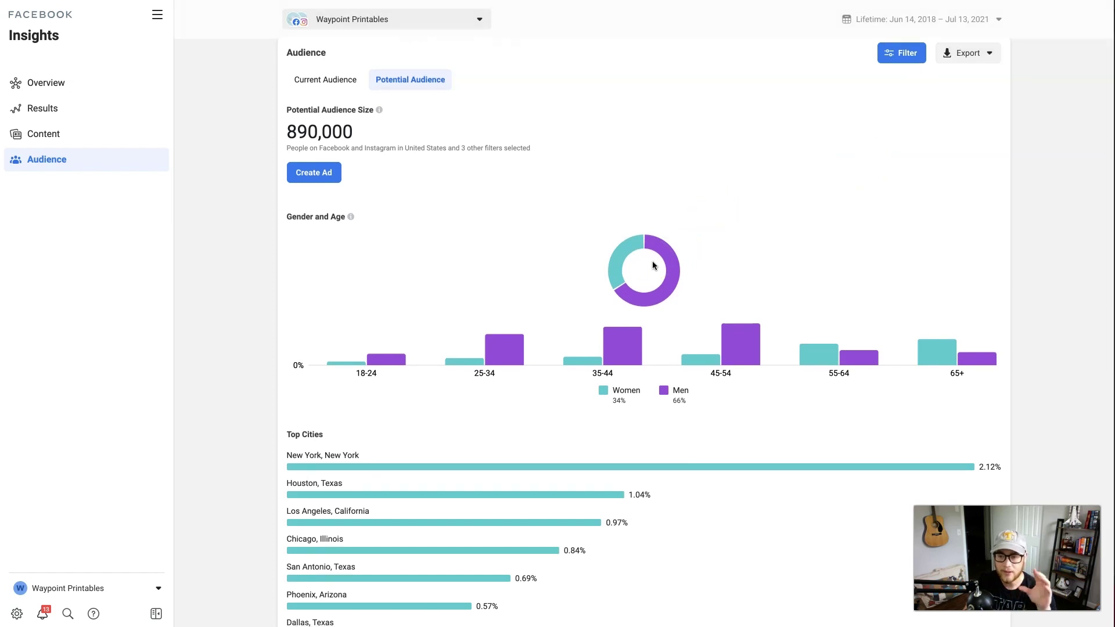
- Examine the coffee shop audience's size, gender and age split, top cities, top countries and top pages
scroll(653, 263, down, 1)
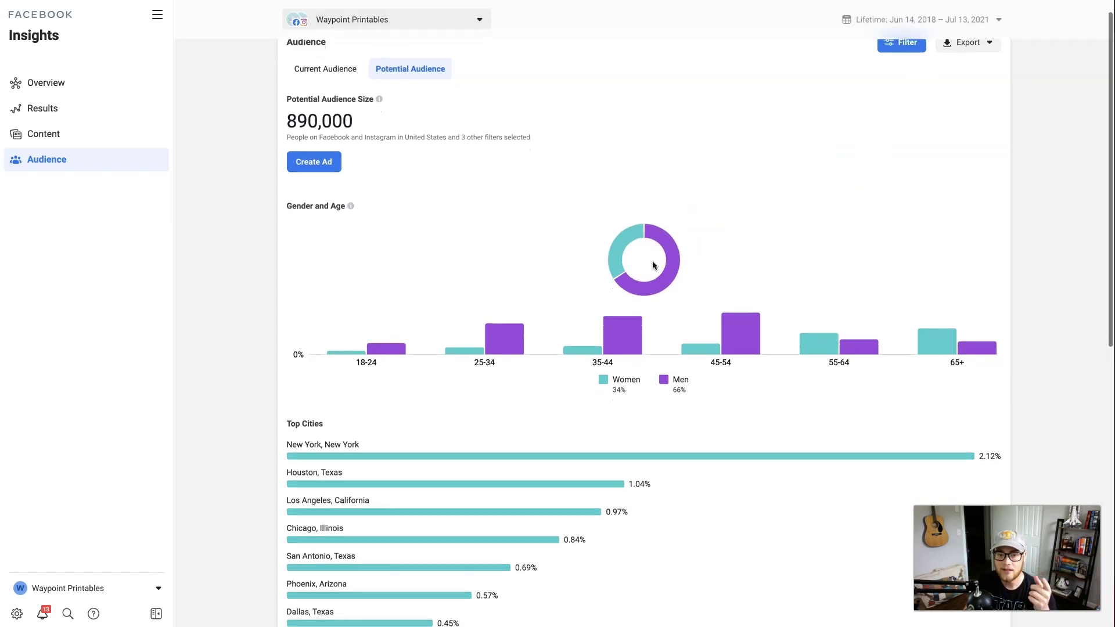
scroll(653, 266, down, 1)
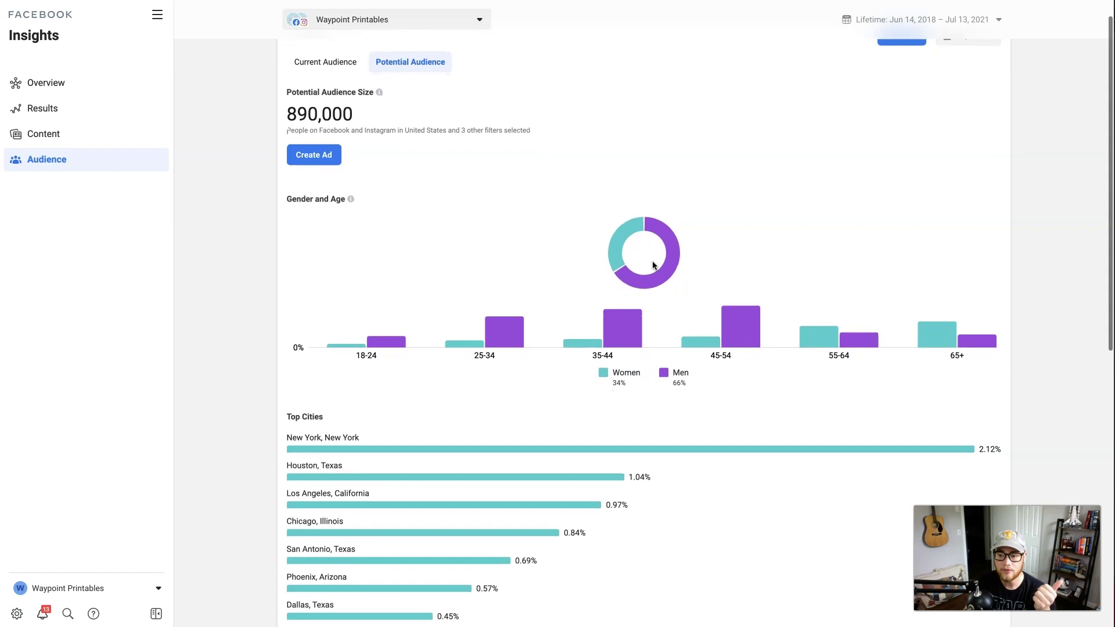
click(650, 269)
scroll(651, 269, down, 4)
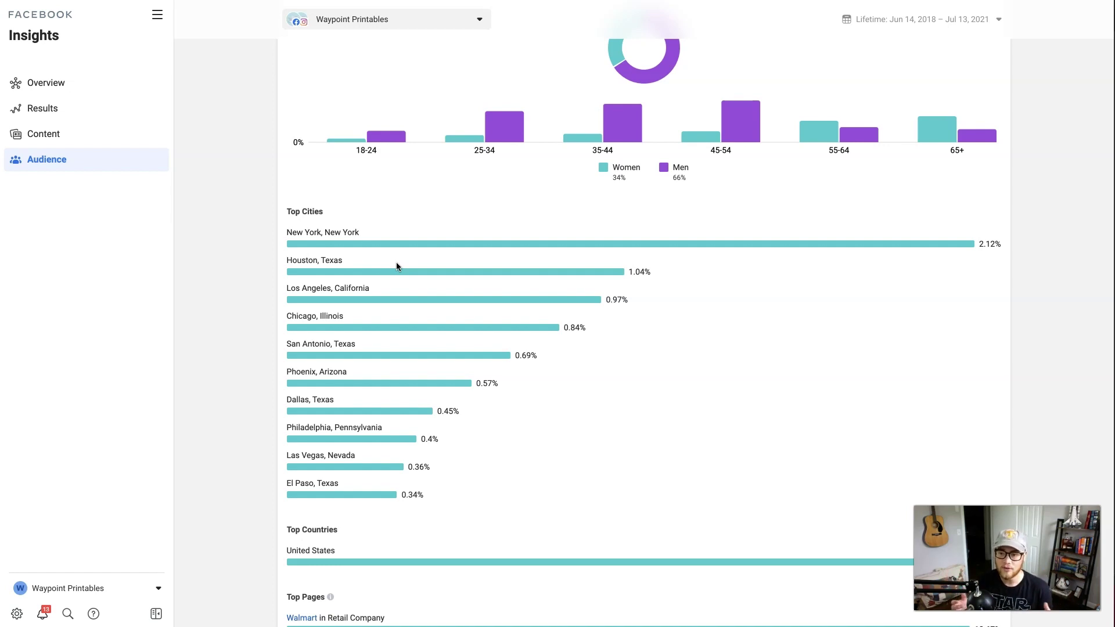
scroll(696, 235, down, 2)
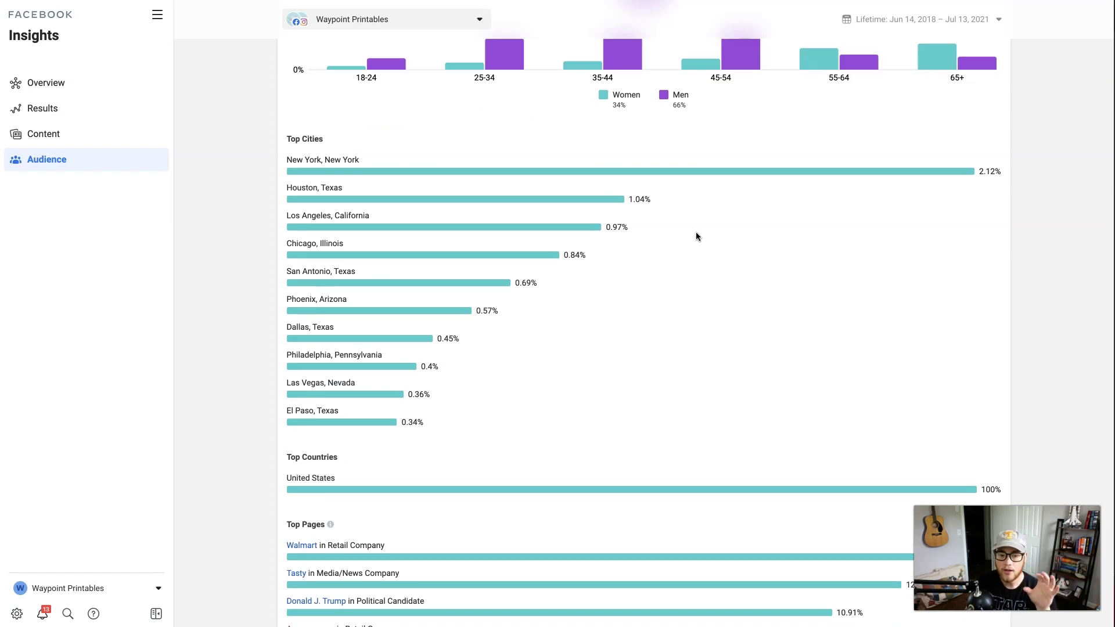
scroll(696, 236, down, 5)
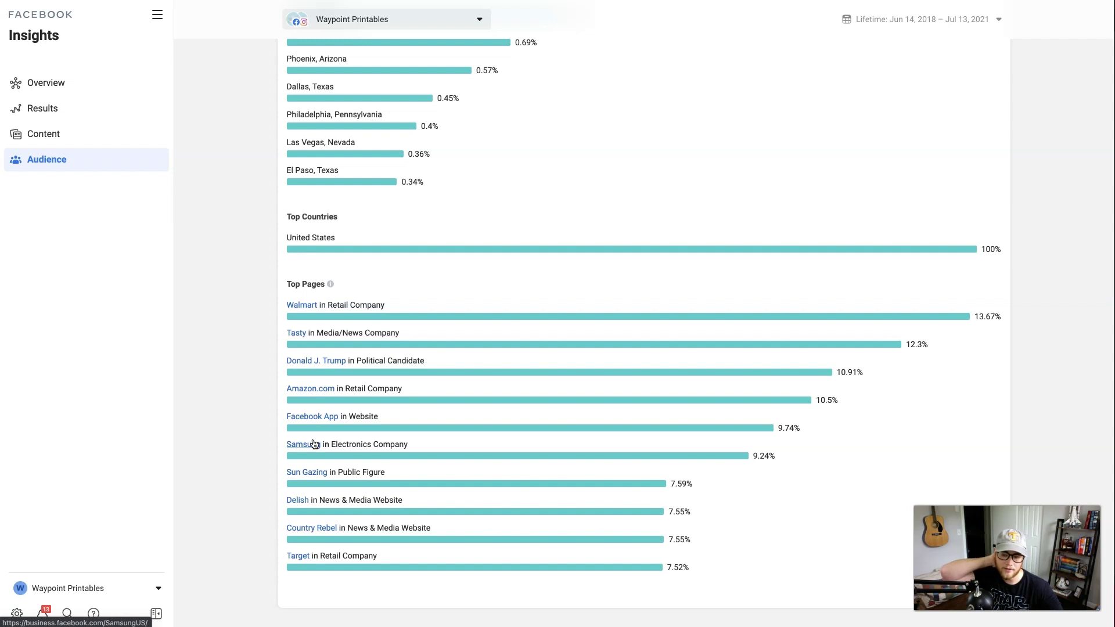
click(310, 401)
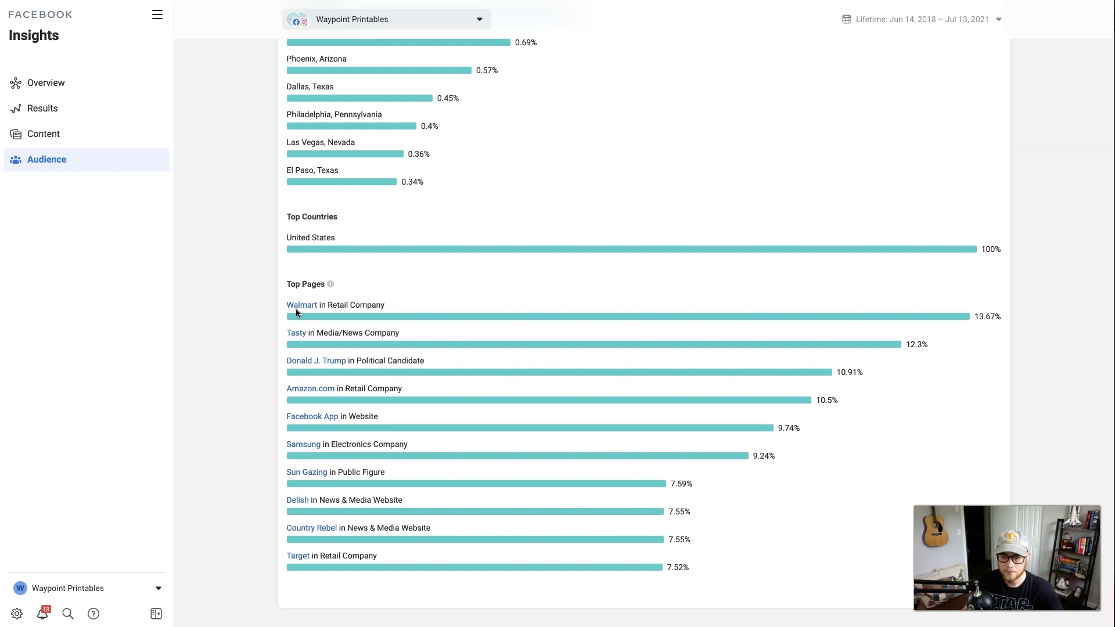
- Replace the coffee shop interest in the audience filter with Vintage clothing, Vintage Books and Unique Vintage
scroll(349, 319, up, 10)
click(904, 63)
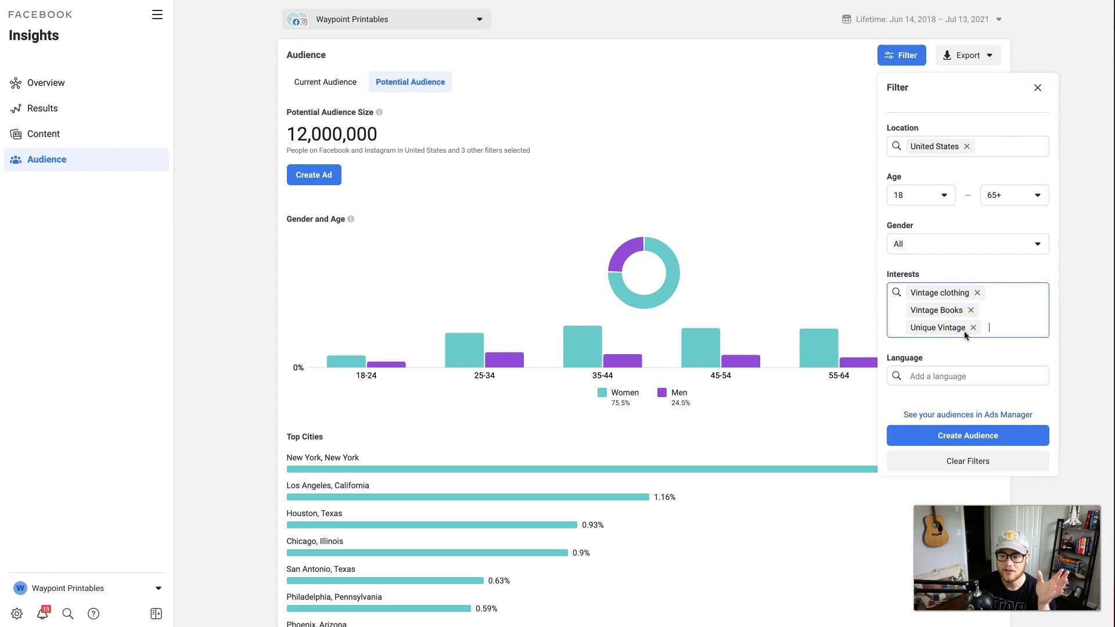
click(851, 286)
- Examine the vintage-interest audience's size, gender and age split, top cities and top pages
scroll(851, 288, down, 2)
scroll(851, 288, down, 3)
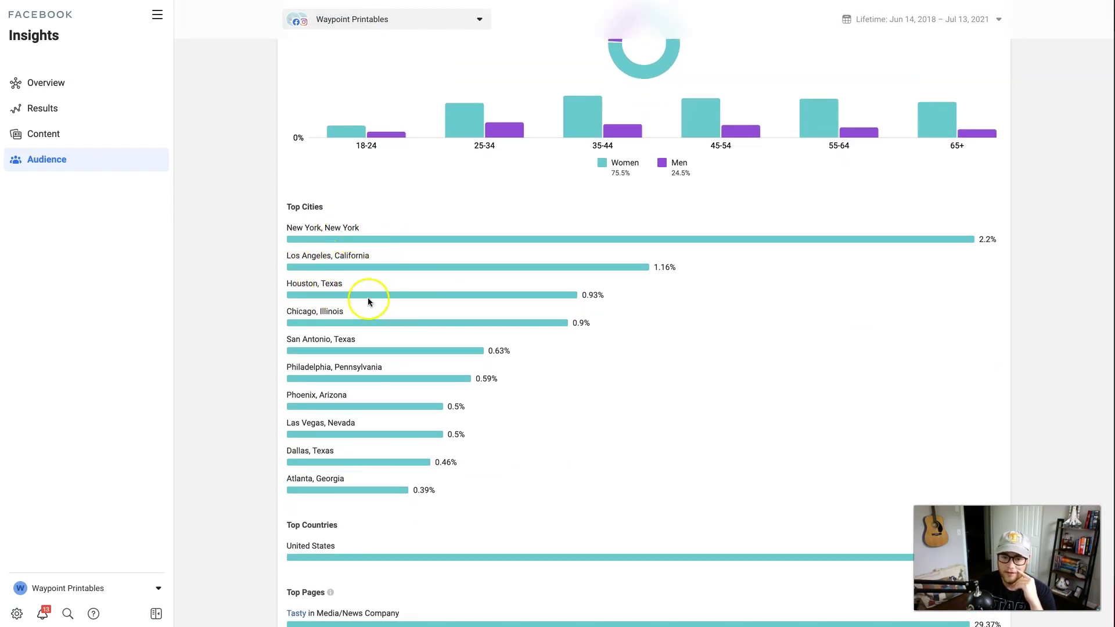
scroll(372, 297, down, 5)
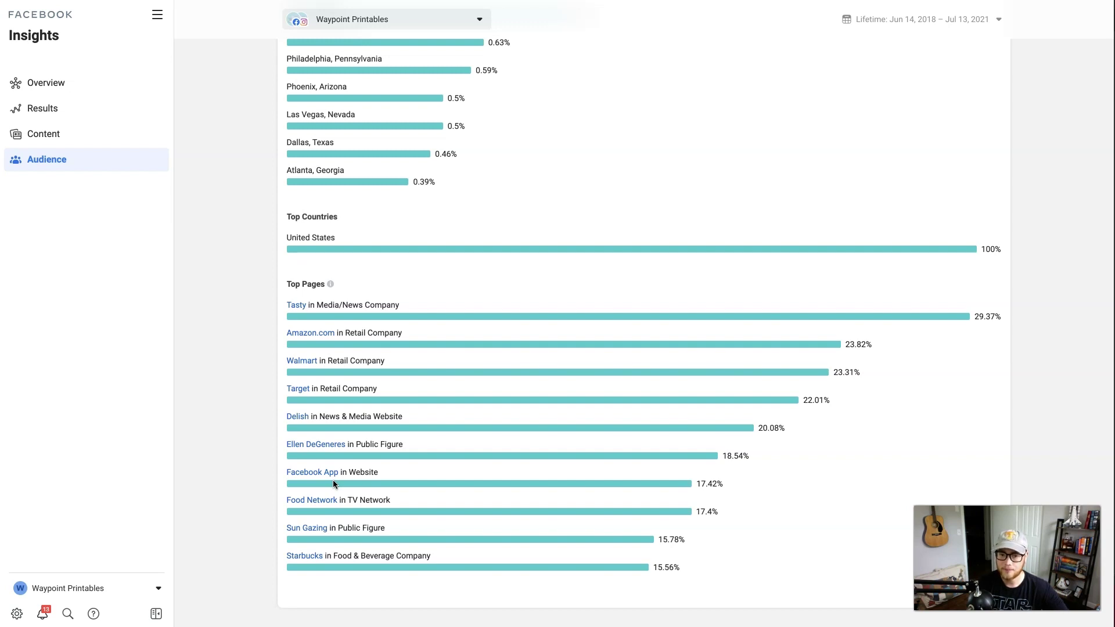
scroll(278, 473, up, 9)
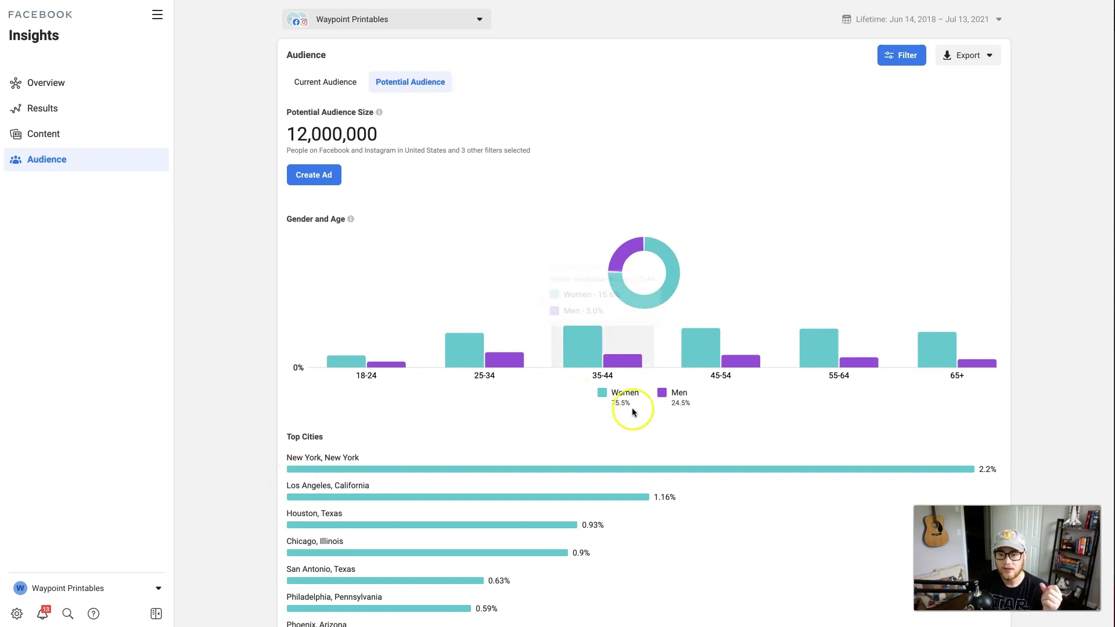
mouse_move(337, 148)
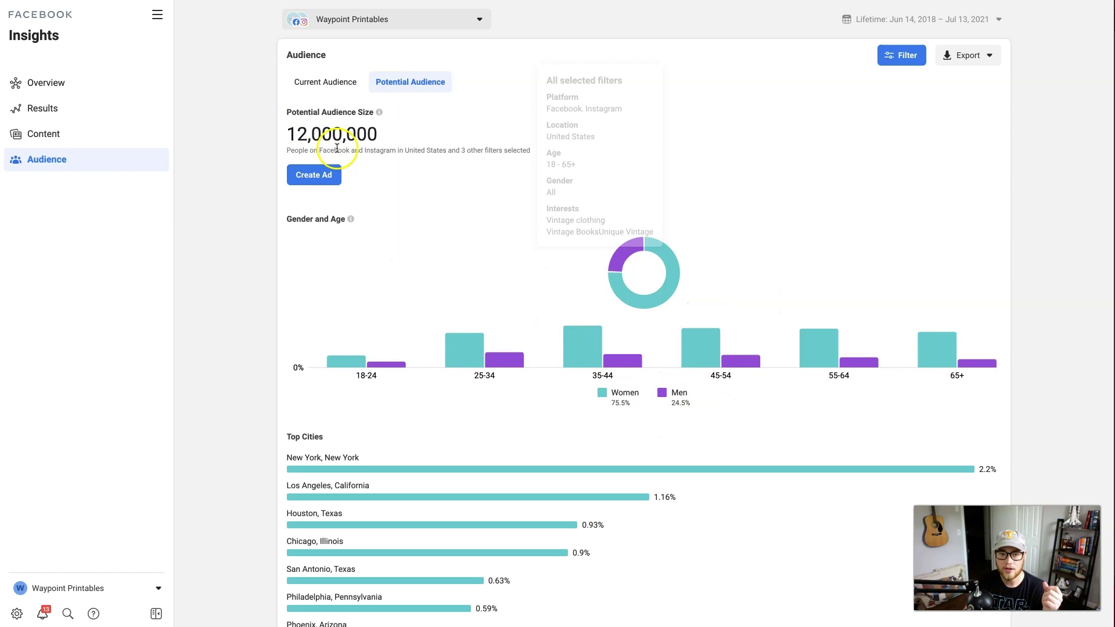
scroll(506, 344, down, 9)
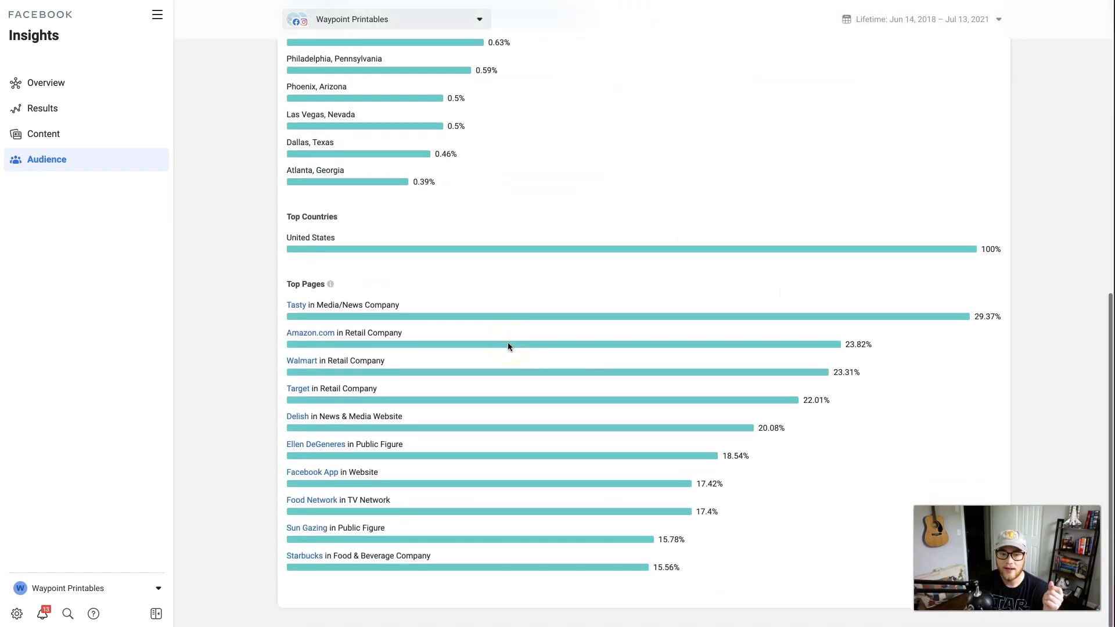
scroll(793, 206, up, 9)
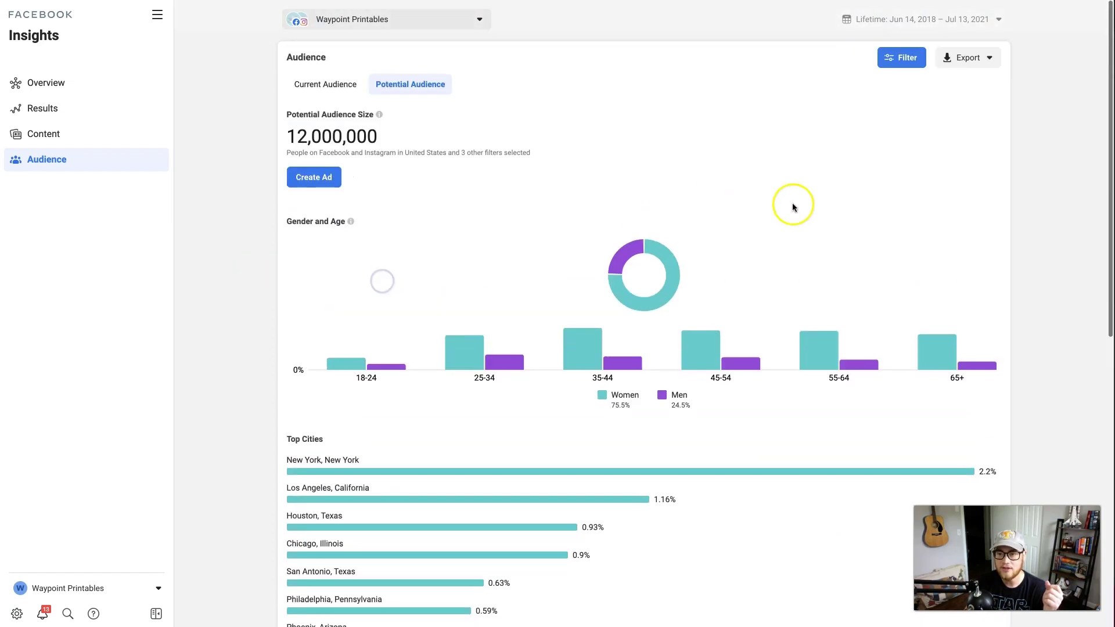
click(906, 56)
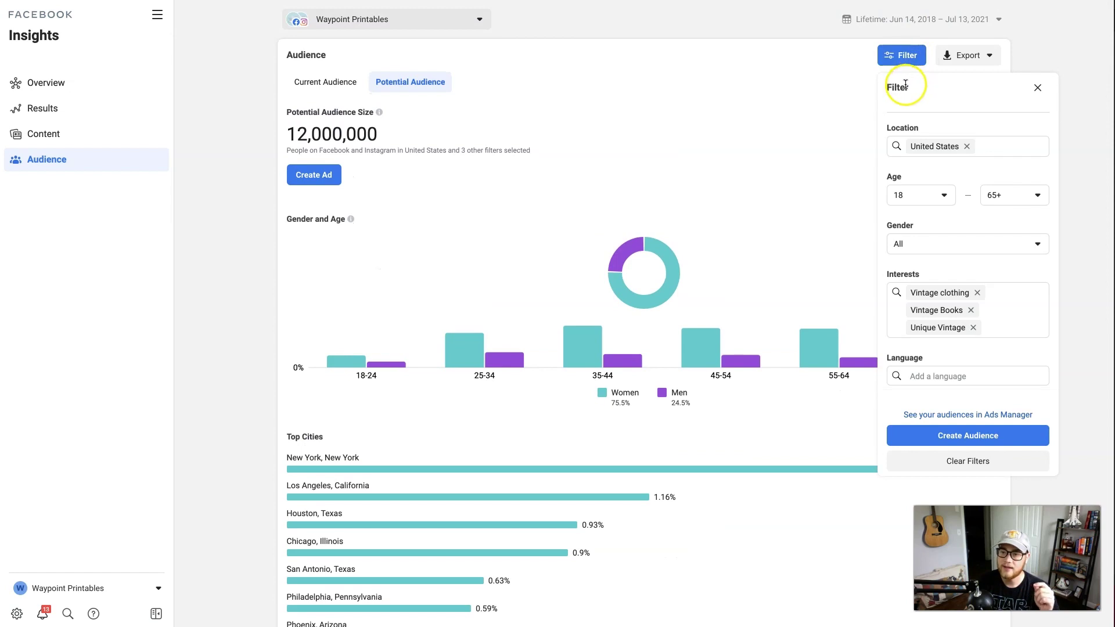
click(964, 437)
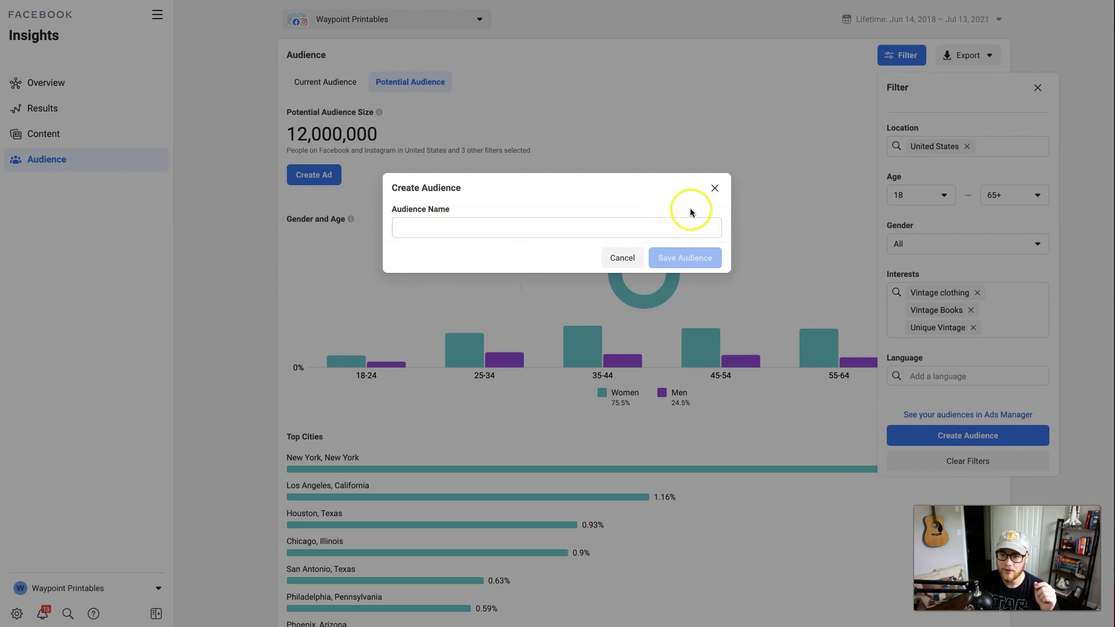
click(714, 188)
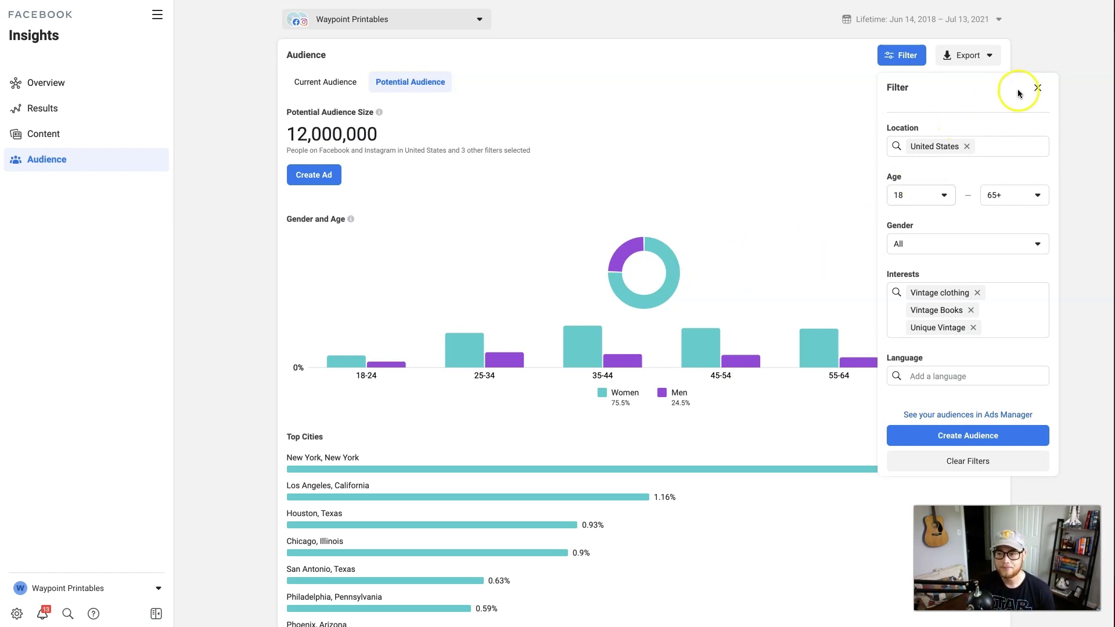
click(1039, 89)
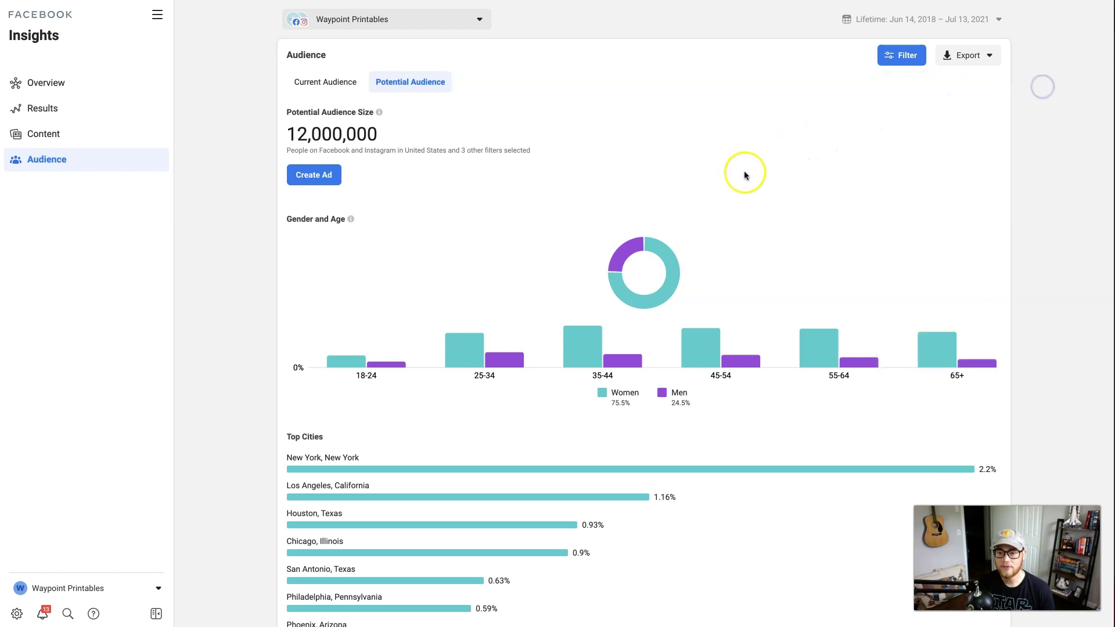